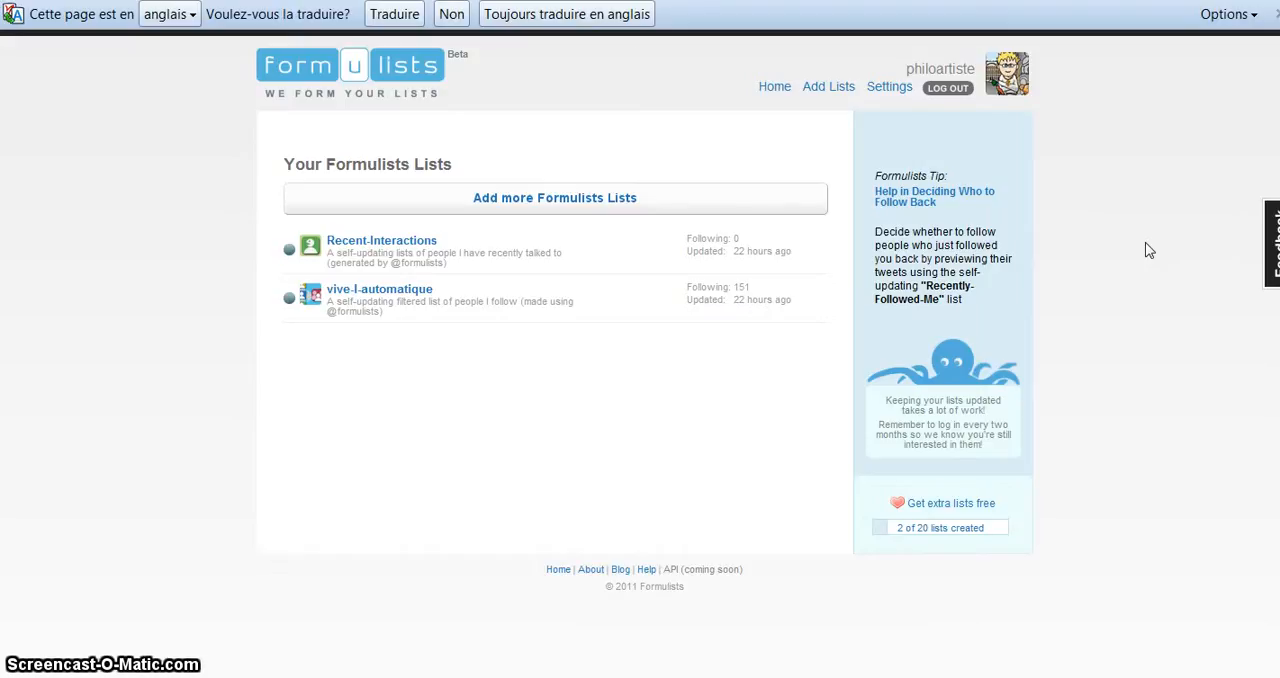
Step: Start creating another Filter-Who-I-Follow list from the Filter Who You Follow category
{"action": "left_click", "coordinate": [571, 205]}
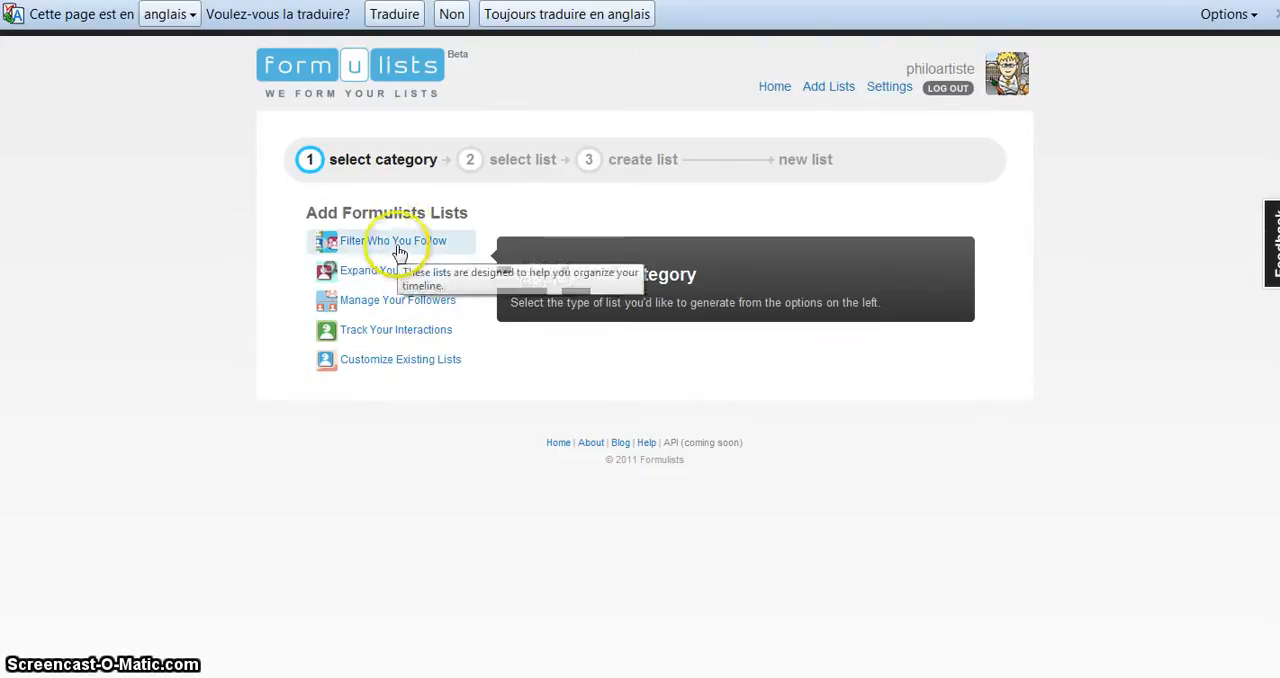
{"action": "left_click", "coordinate": [188, 256]}
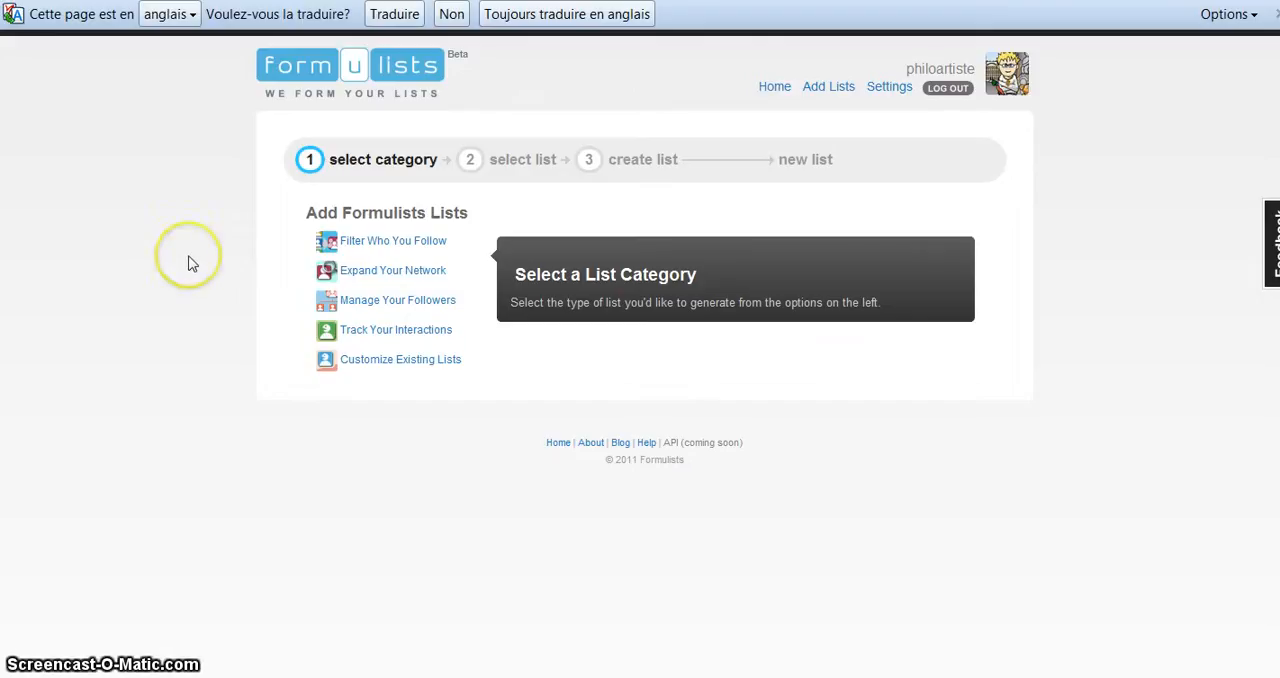
{"action": "left_click", "coordinate": [340, 240]}
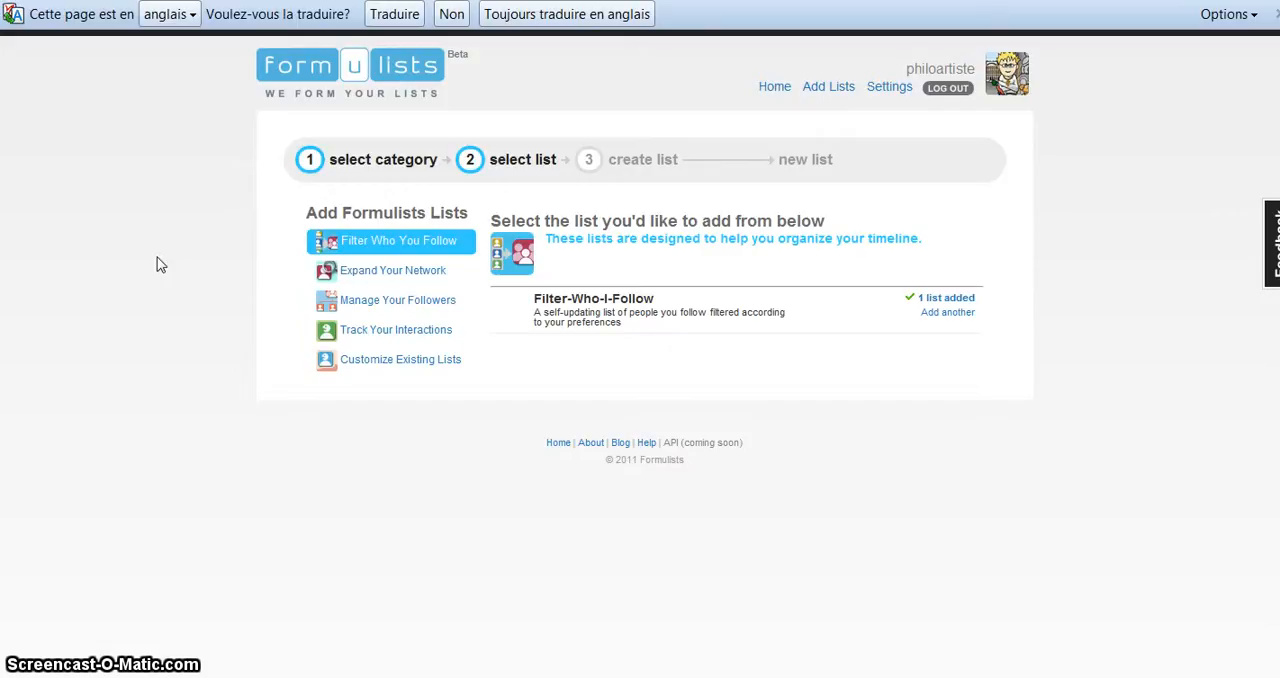
{"action": "left_click", "coordinate": [952, 313]}
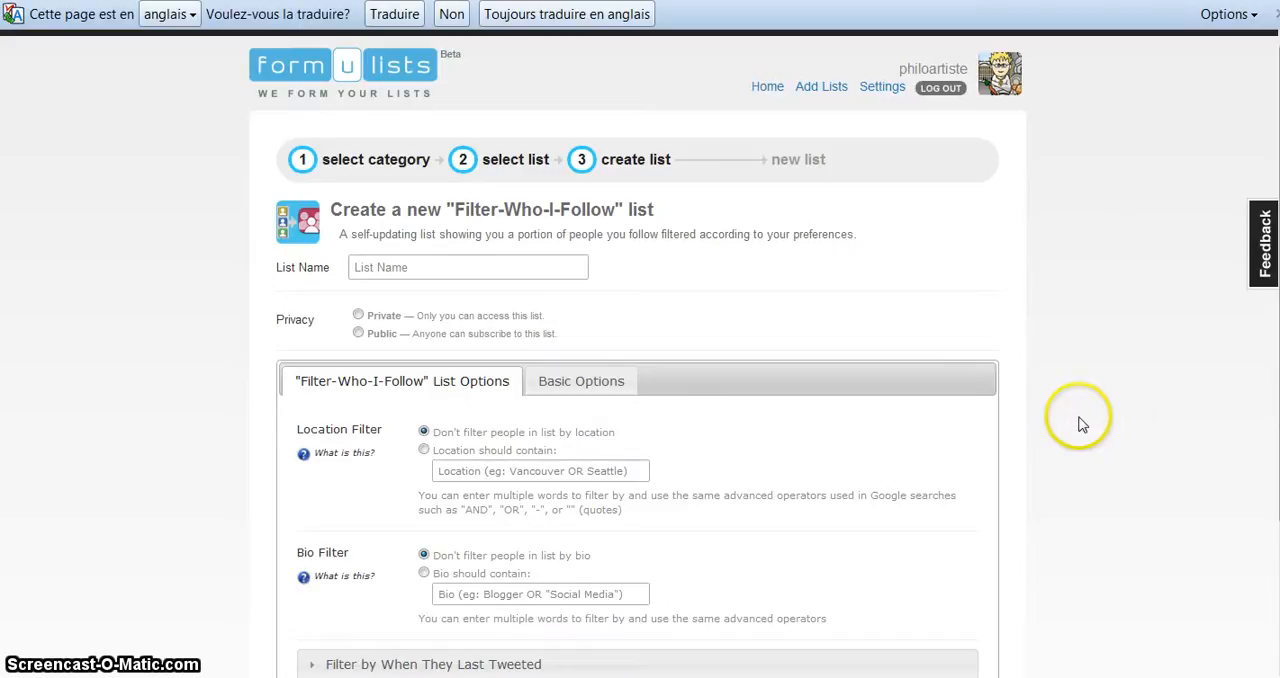
Step: Name the new list "non a l'automatisme" and try to submit the form
{"action": "scroll", "coordinate": [1123, 420], "scroll_direction": "down", "scroll_amount": 1}
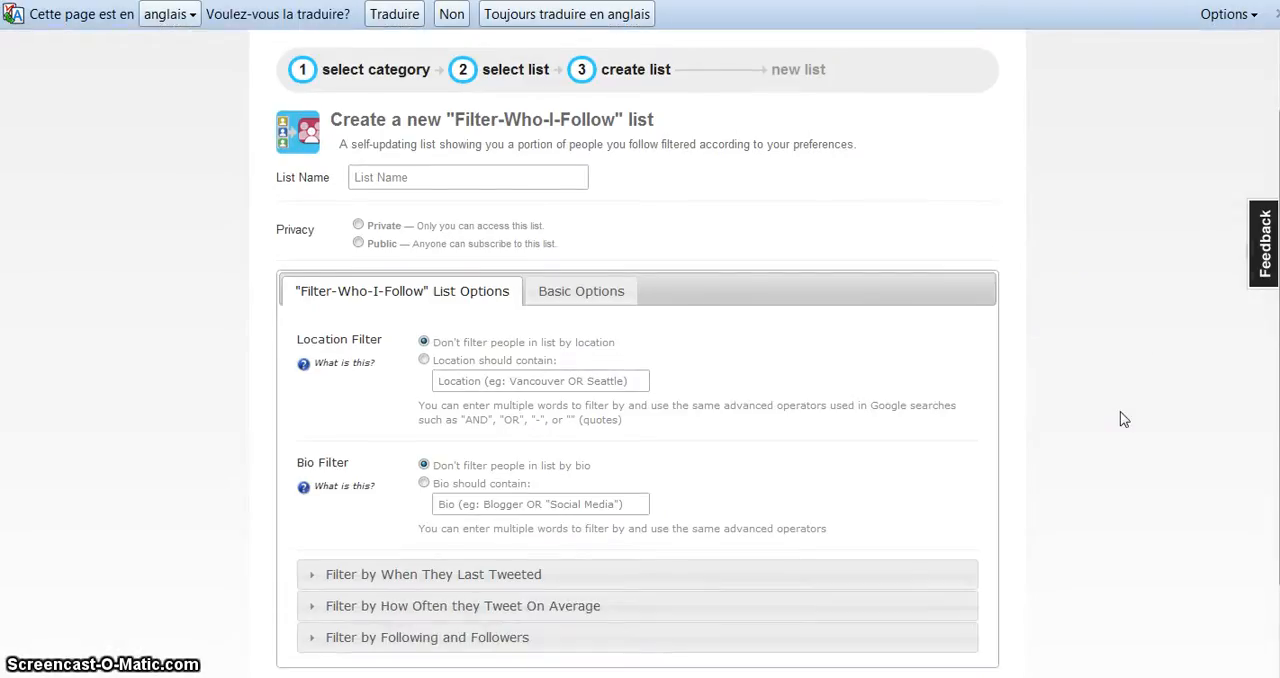
{"action": "scroll", "coordinate": [1123, 420], "scroll_direction": "up", "scroll_amount": 1}
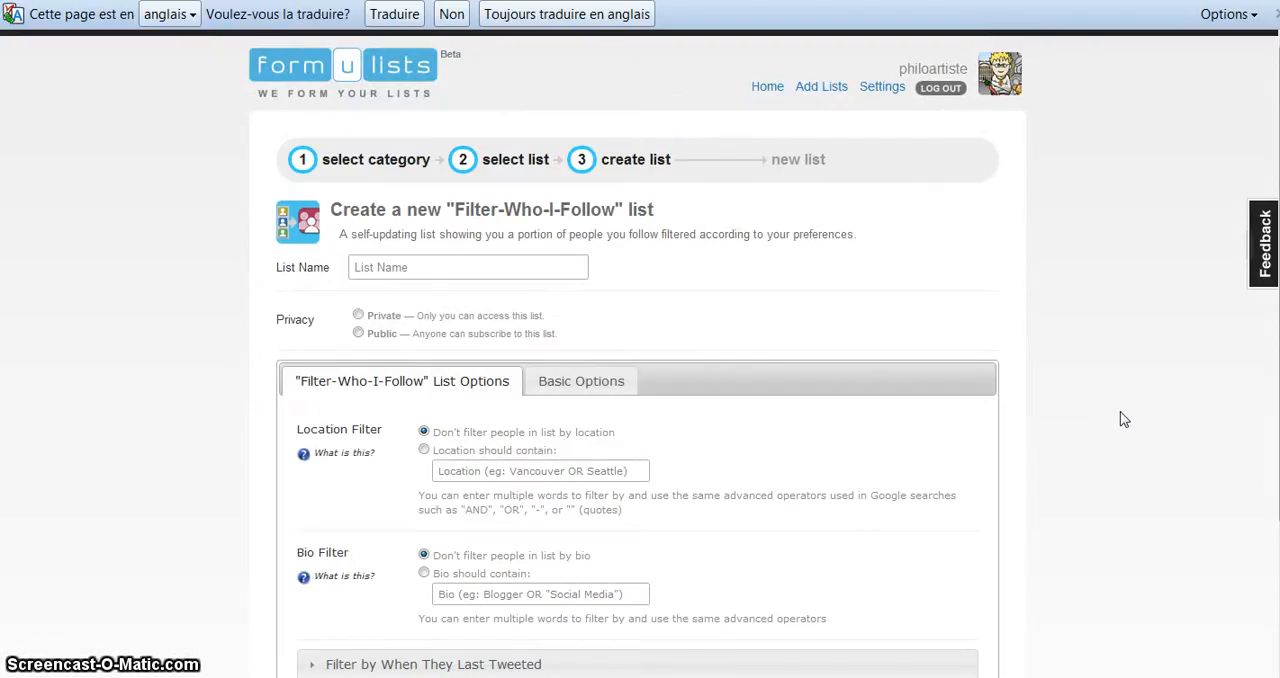
{"action": "scroll", "coordinate": [1123, 420], "scroll_direction": "down", "scroll_amount": 1}
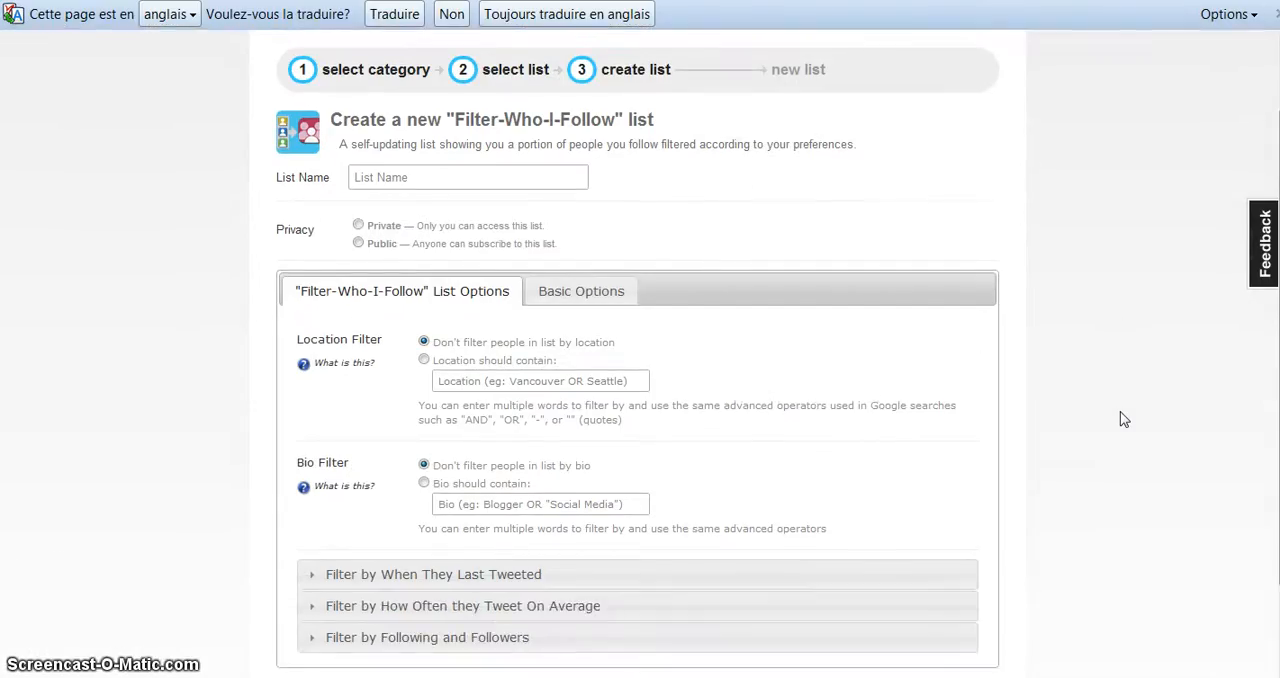
{"action": "scroll", "coordinate": [1123, 420], "scroll_direction": "up", "scroll_amount": 1}
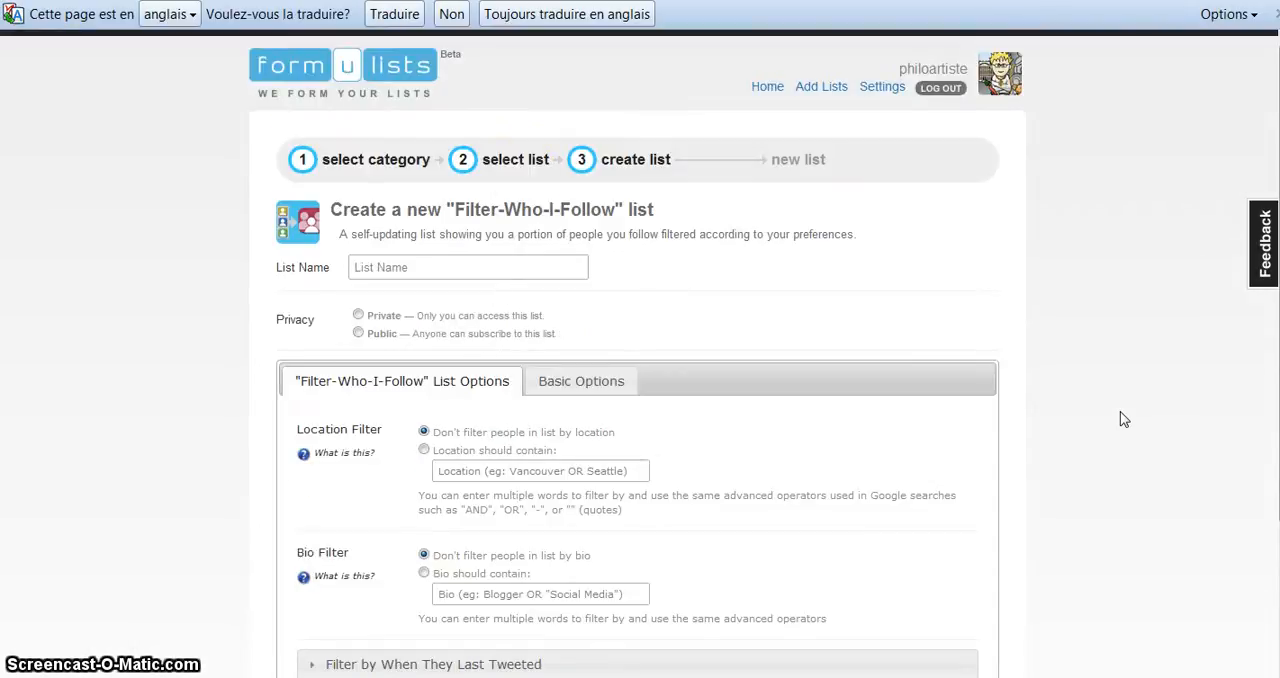
{"action": "left_click", "coordinate": [423, 265]}
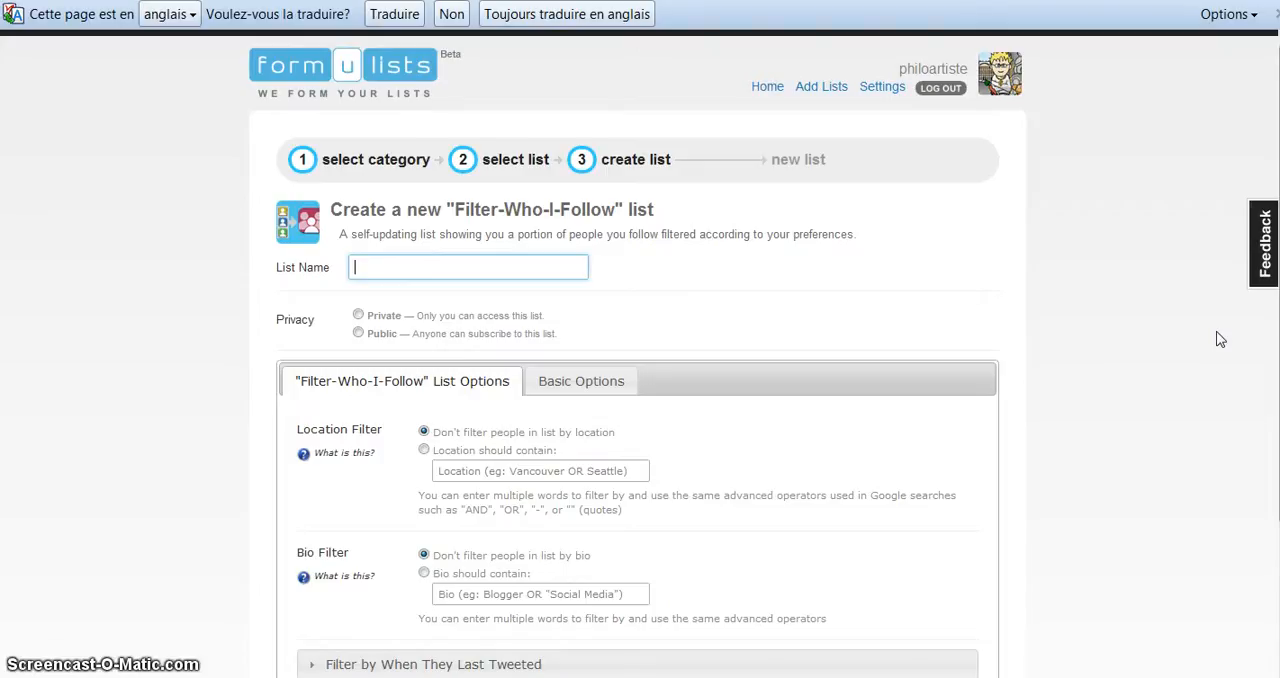
{"action": "type", "text": "non"}
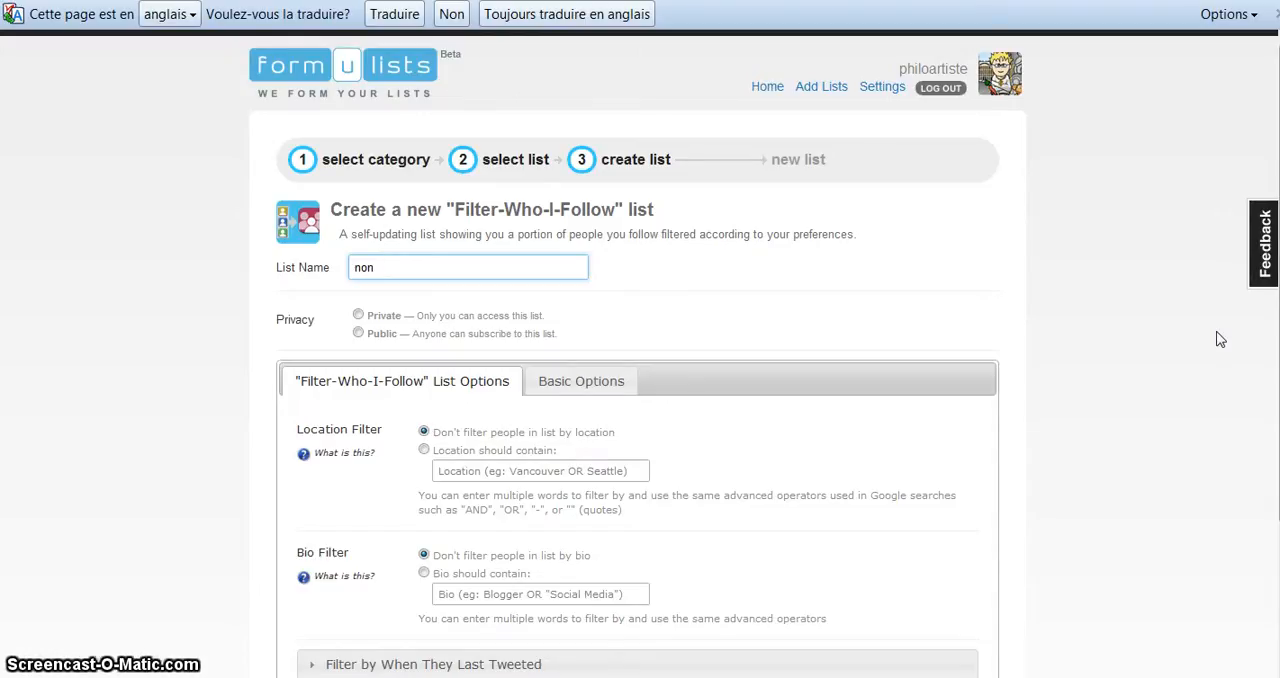
{"action": "type", "text": "a l"}
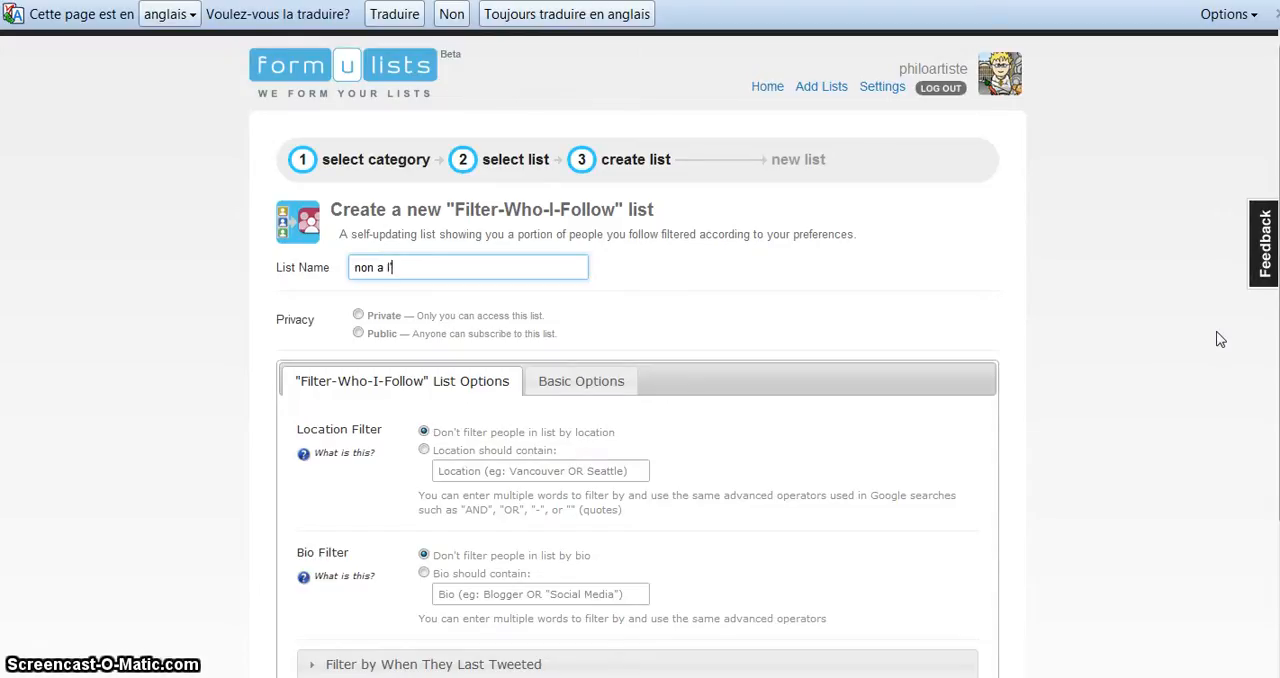
{"action": "type", "text": "'aut"}
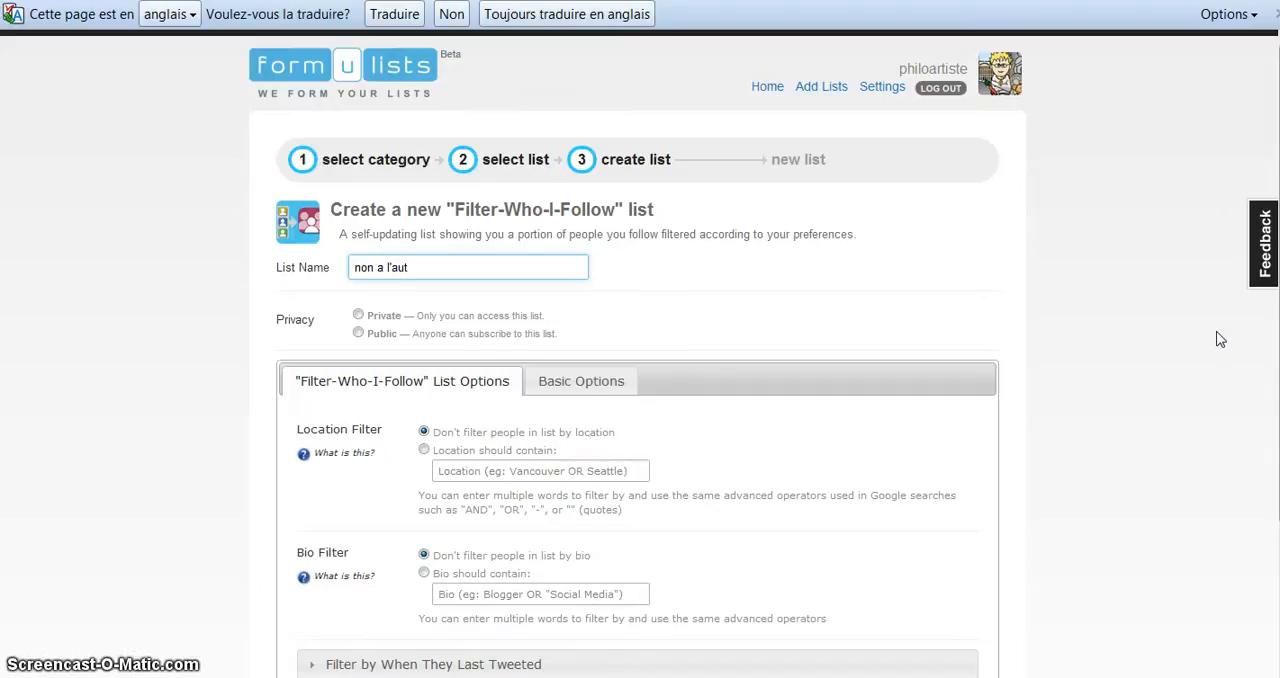
{"action": "type", "text": "omat"}
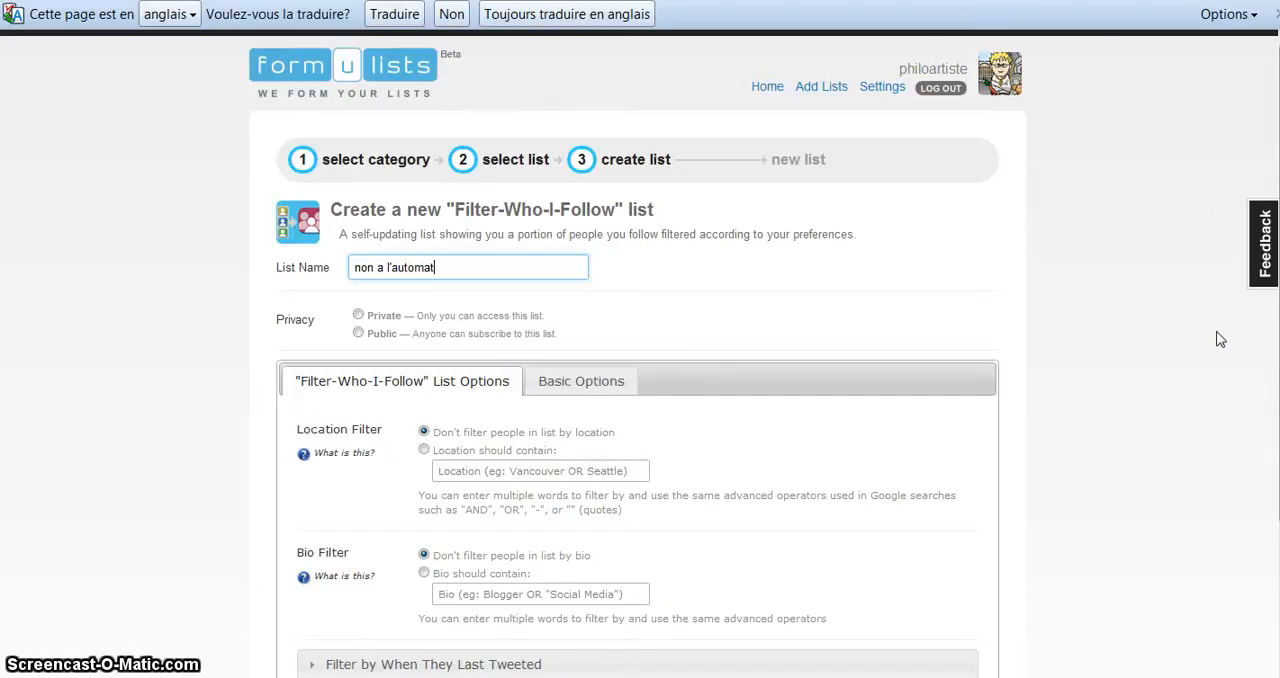
{"action": "type", "text": "isme"}
{"action": "key", "text": "Return"}
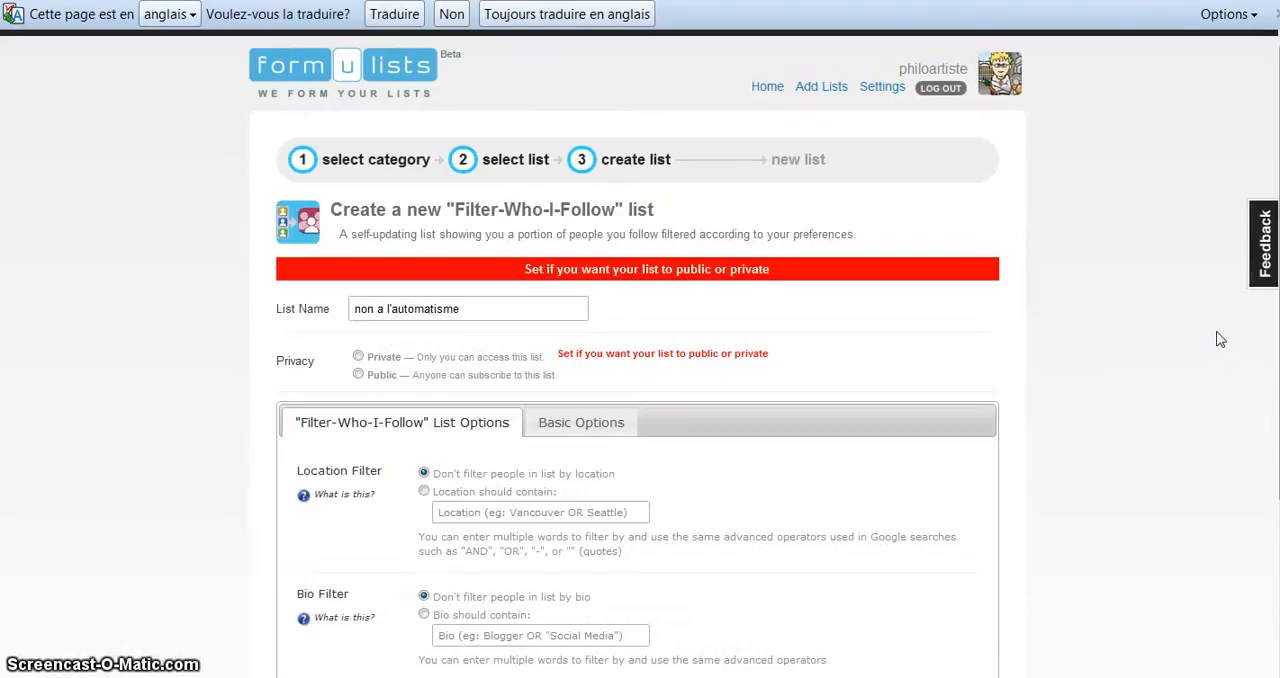
Step: Change the list name to "non a l'automatique"
{"action": "left_click", "coordinate": [467, 312]}
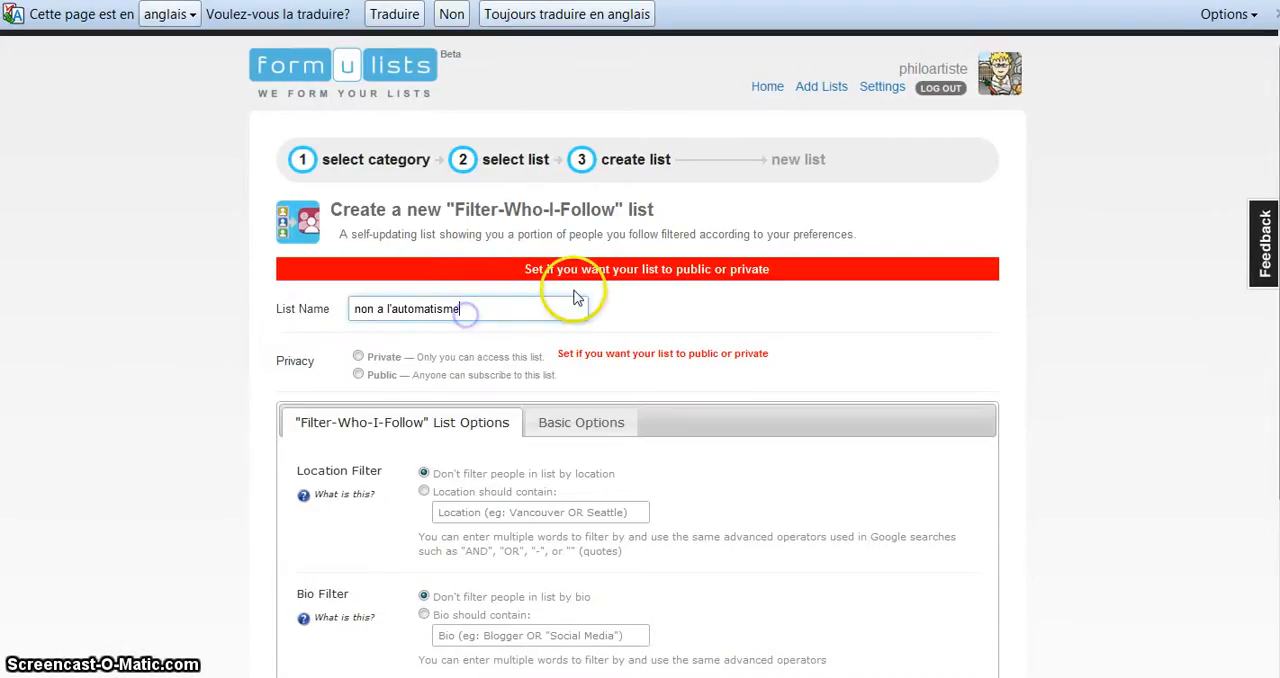
{"action": "key", "text": "BackSpace"}
{"action": "key", "text": "BackSpace"}
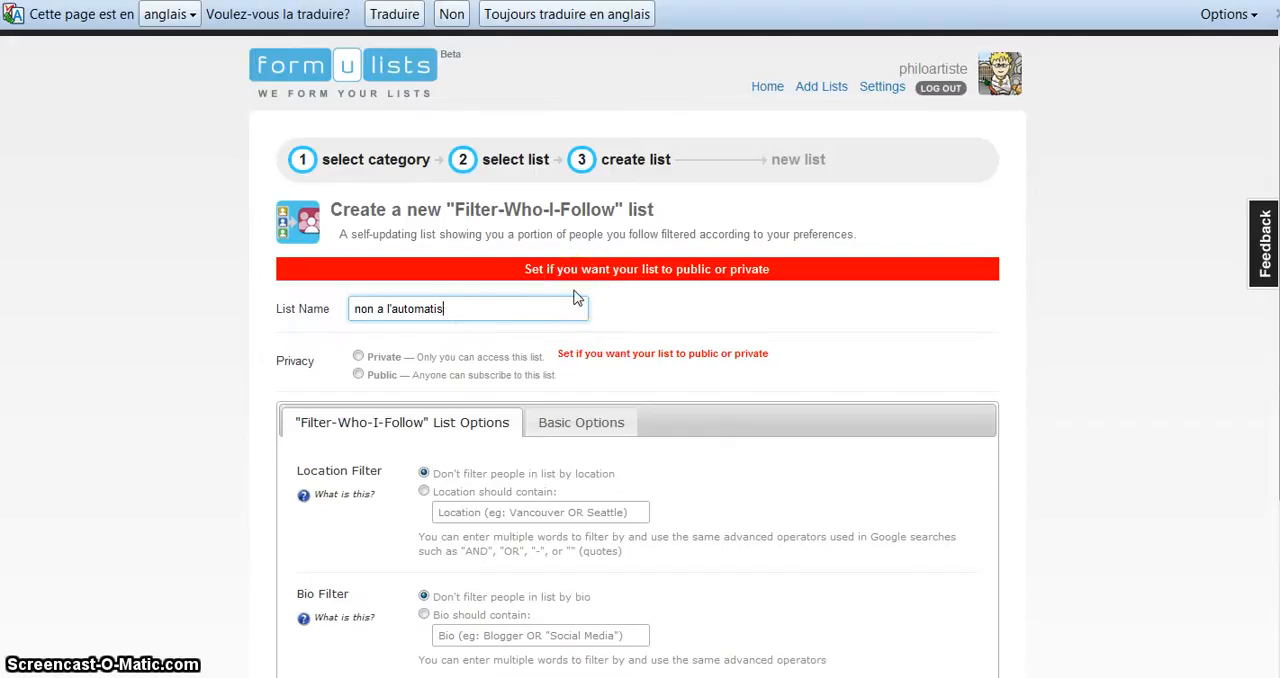
{"action": "key", "text": "BackSpace"}
{"action": "type", "text": "que"}
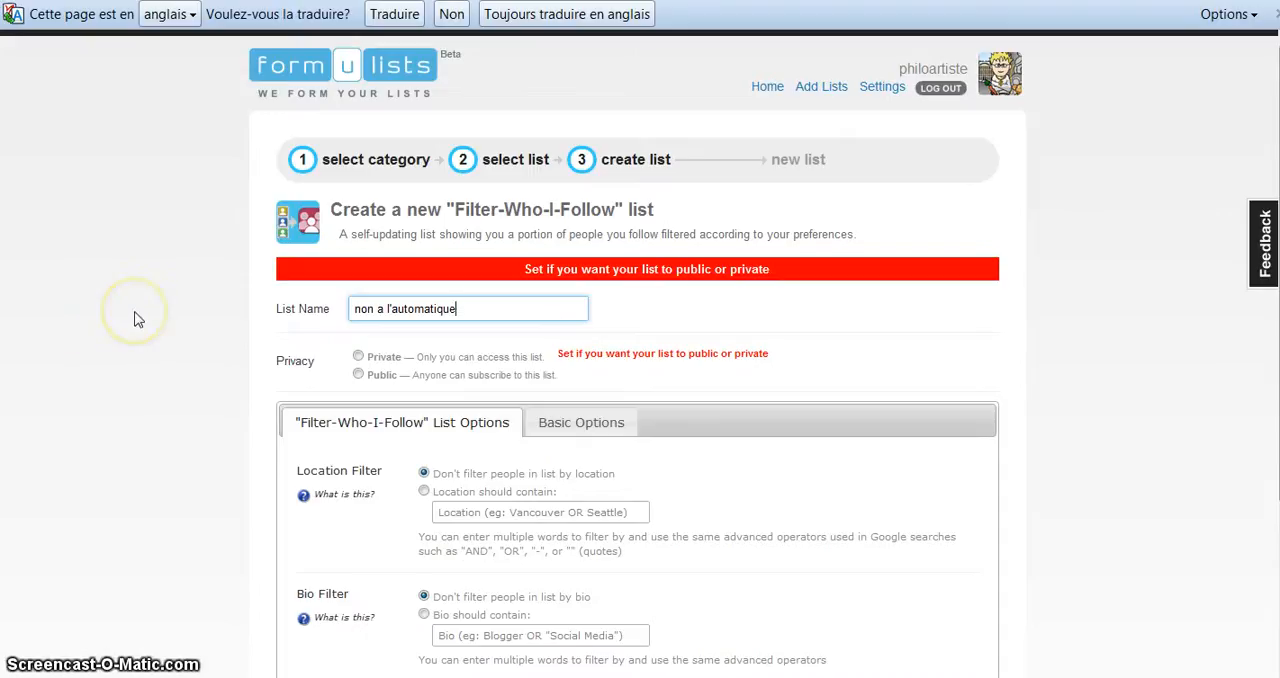
Step: Make the list public and restrict its members to locations containing "france"
{"action": "scroll", "coordinate": [138, 319], "scroll_direction": "down", "scroll_amount": 1}
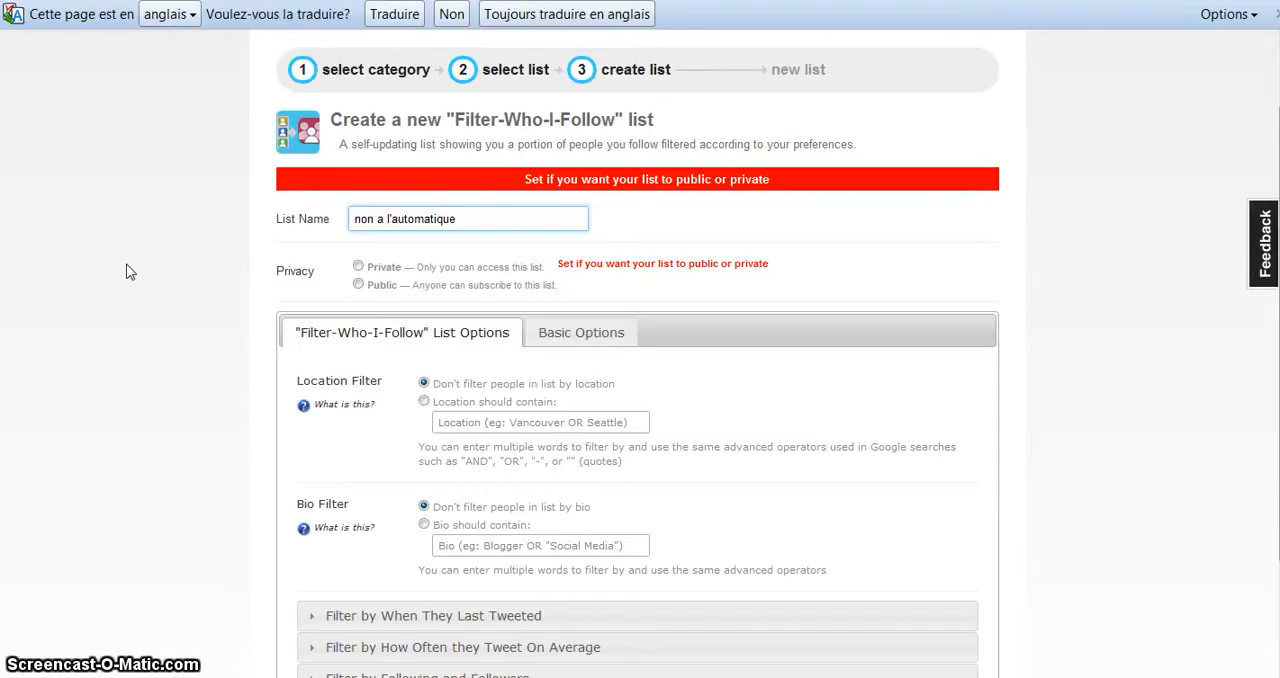
{"action": "left_click", "coordinate": [359, 286]}
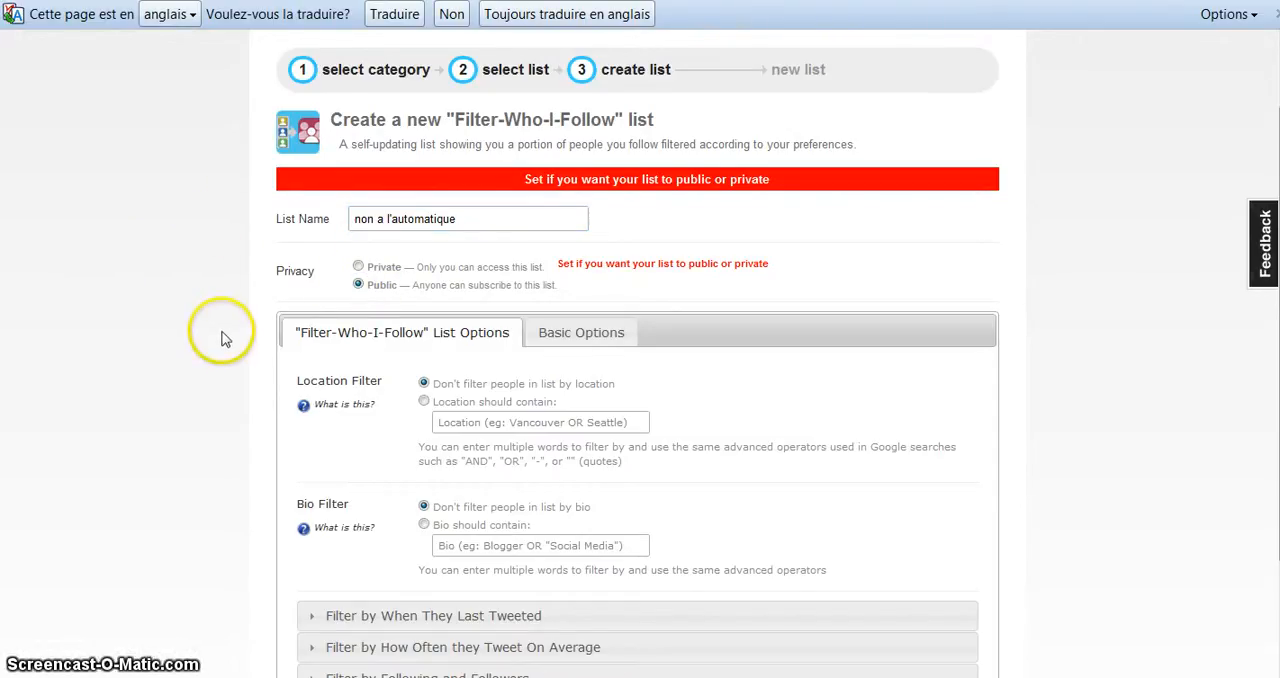
{"action": "left_click", "coordinate": [424, 403]}
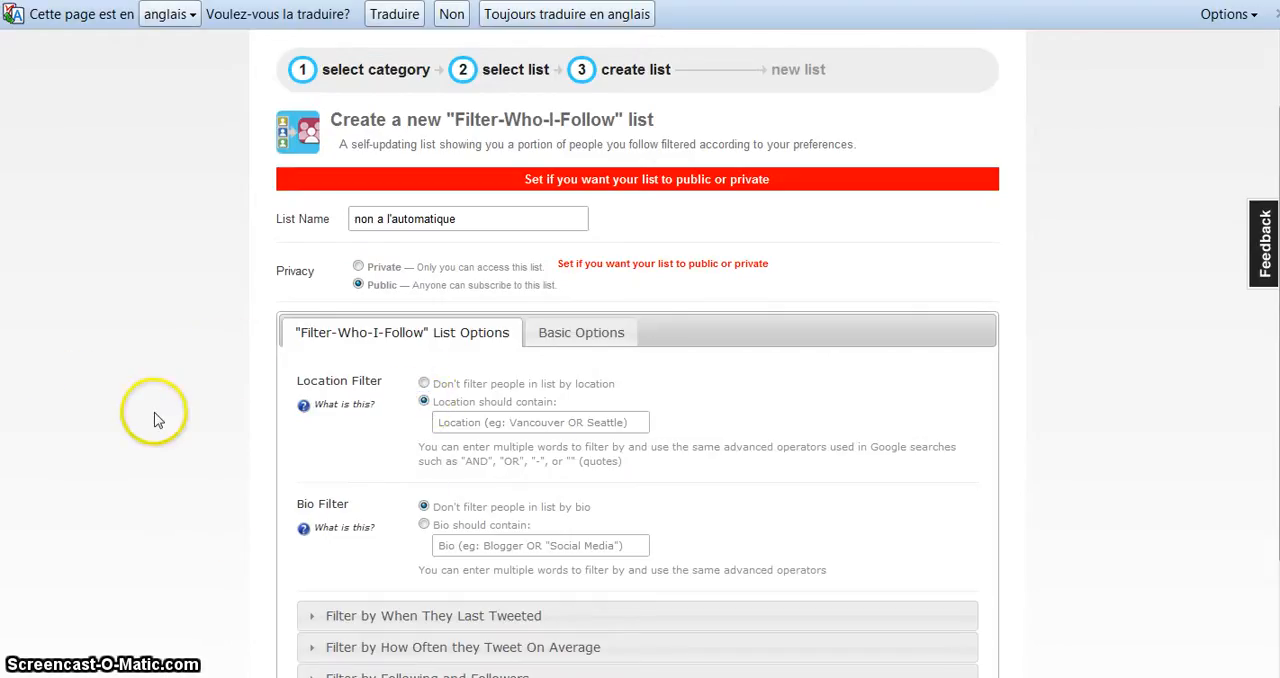
{"action": "left_click", "coordinate": [497, 422]}
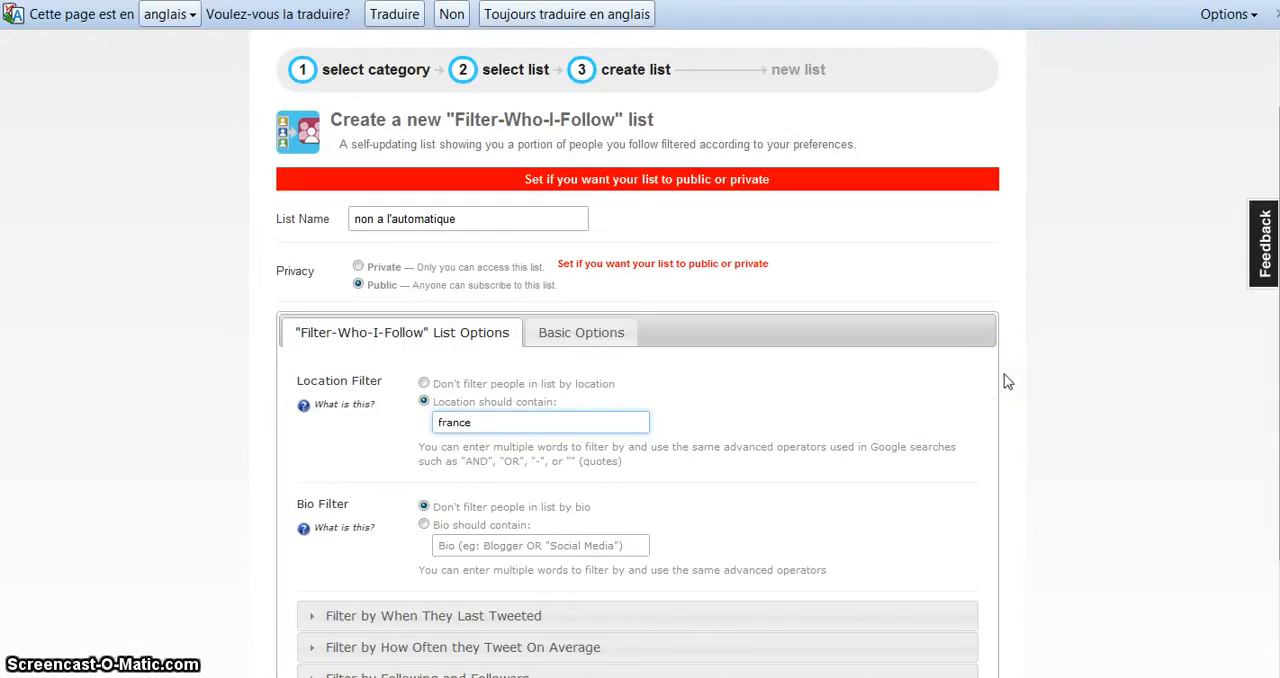
Step: Examine the additional filter options for last tweet age, tweeting frequency, and following and follower limits
{"action": "scroll", "coordinate": [243, 418], "scroll_direction": "down", "scroll_amount": 1}
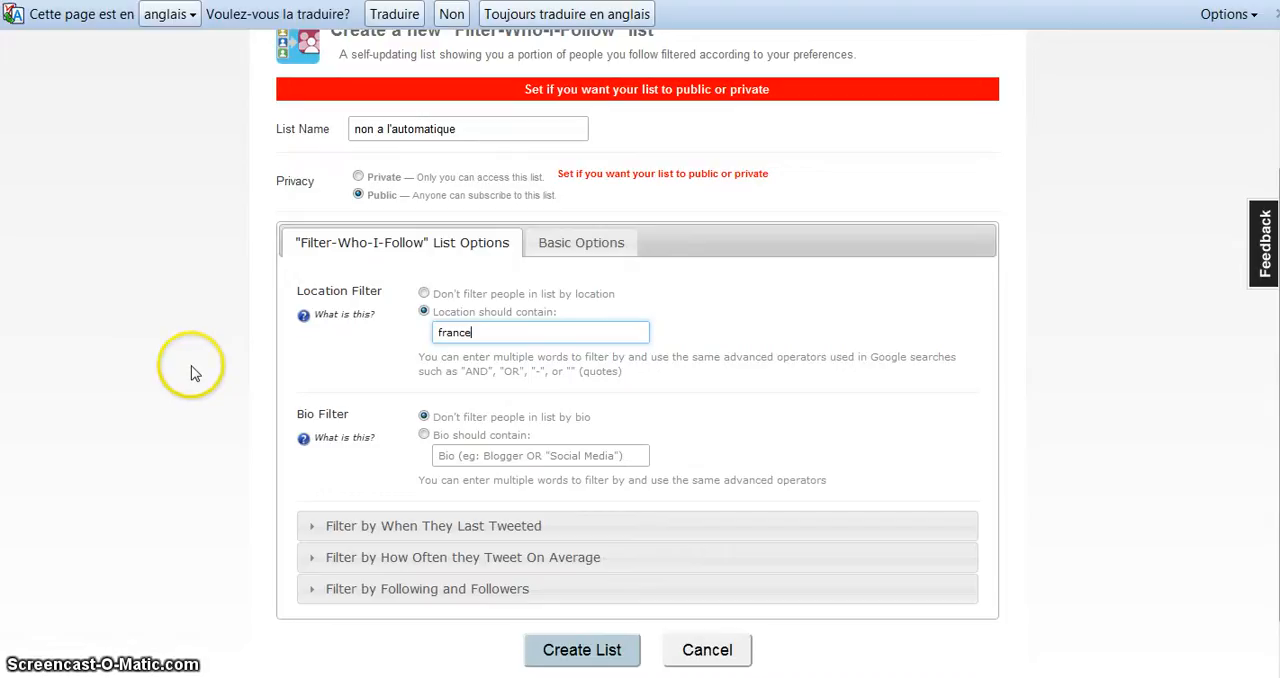
{"action": "scroll", "coordinate": [194, 372], "scroll_direction": "down", "scroll_amount": 2}
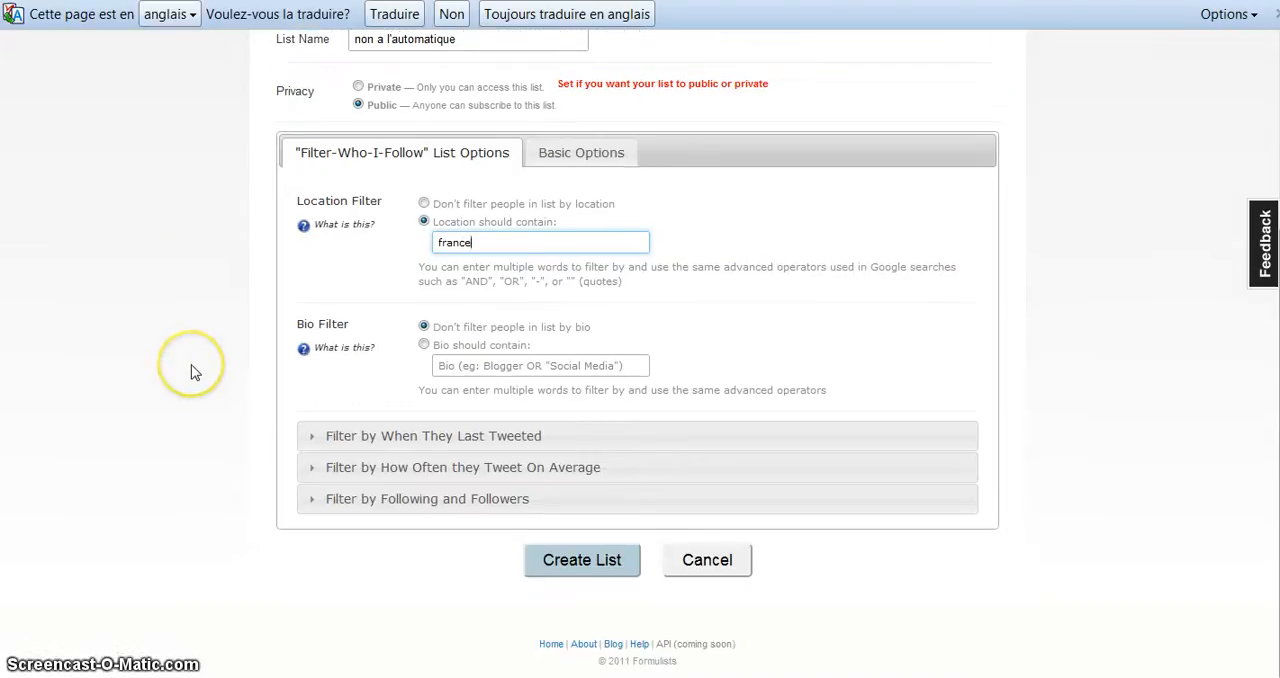
{"action": "left_click", "coordinate": [350, 440]}
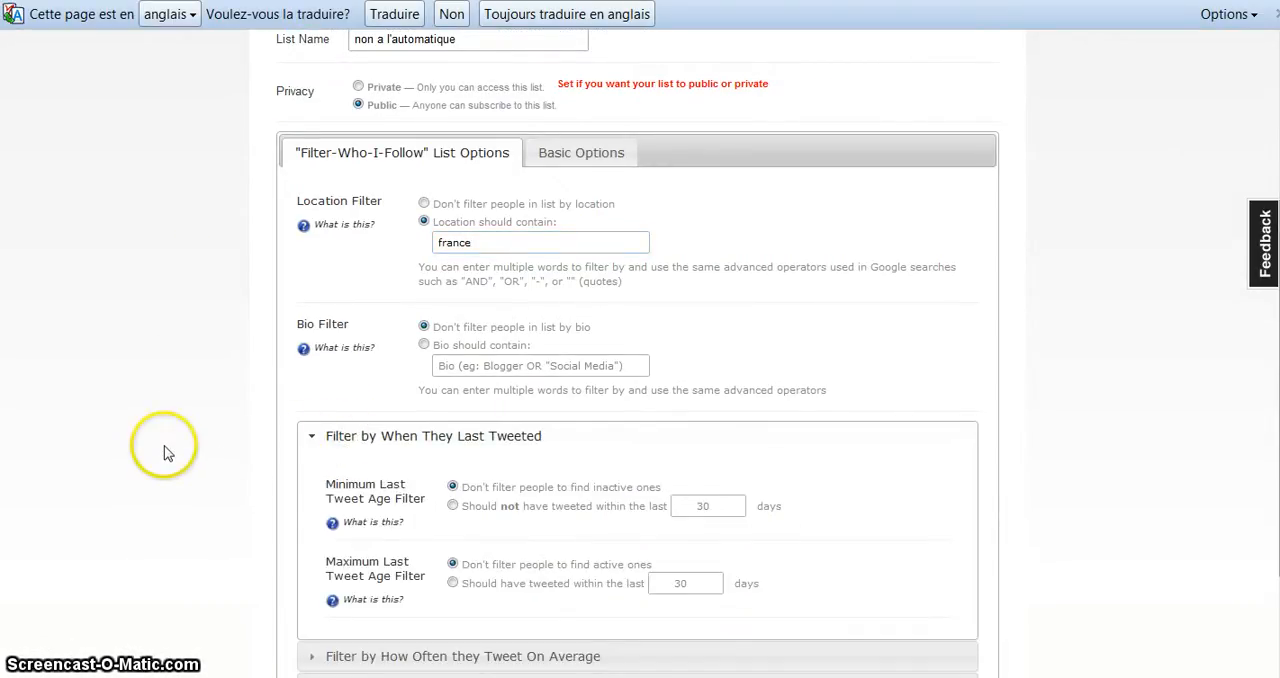
{"action": "scroll", "coordinate": [167, 456], "scroll_direction": "down", "scroll_amount": 2}
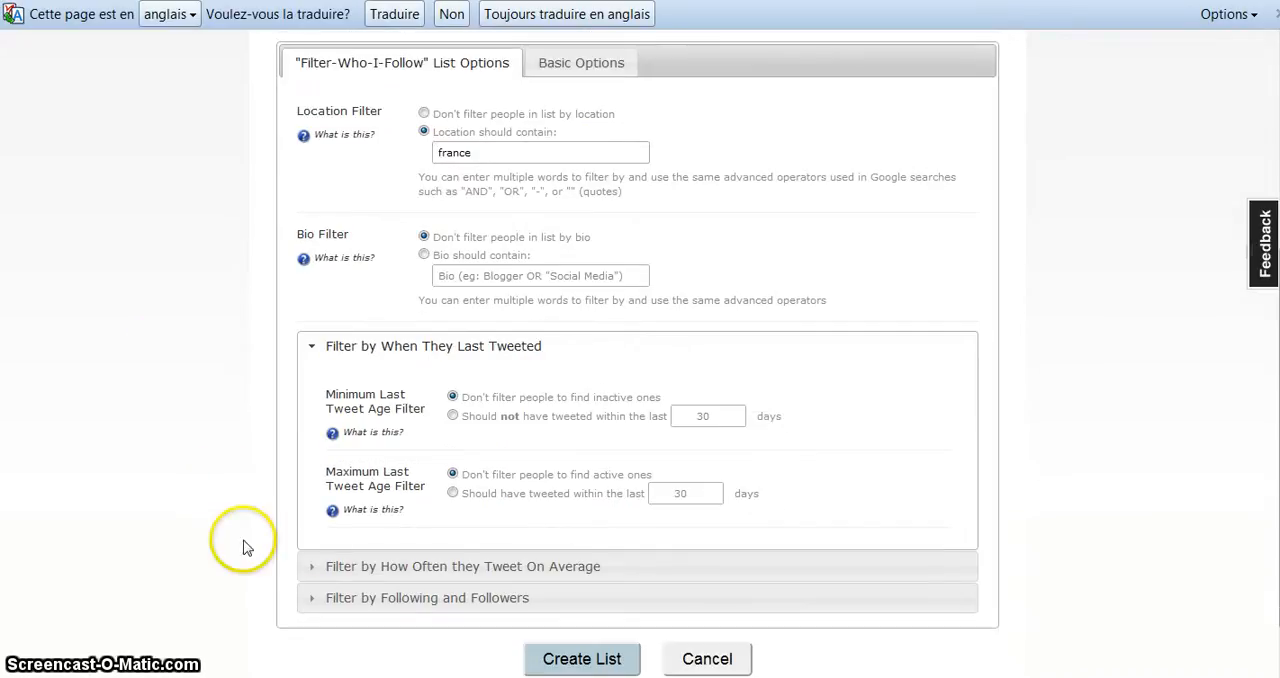
{"action": "left_click", "coordinate": [333, 566]}
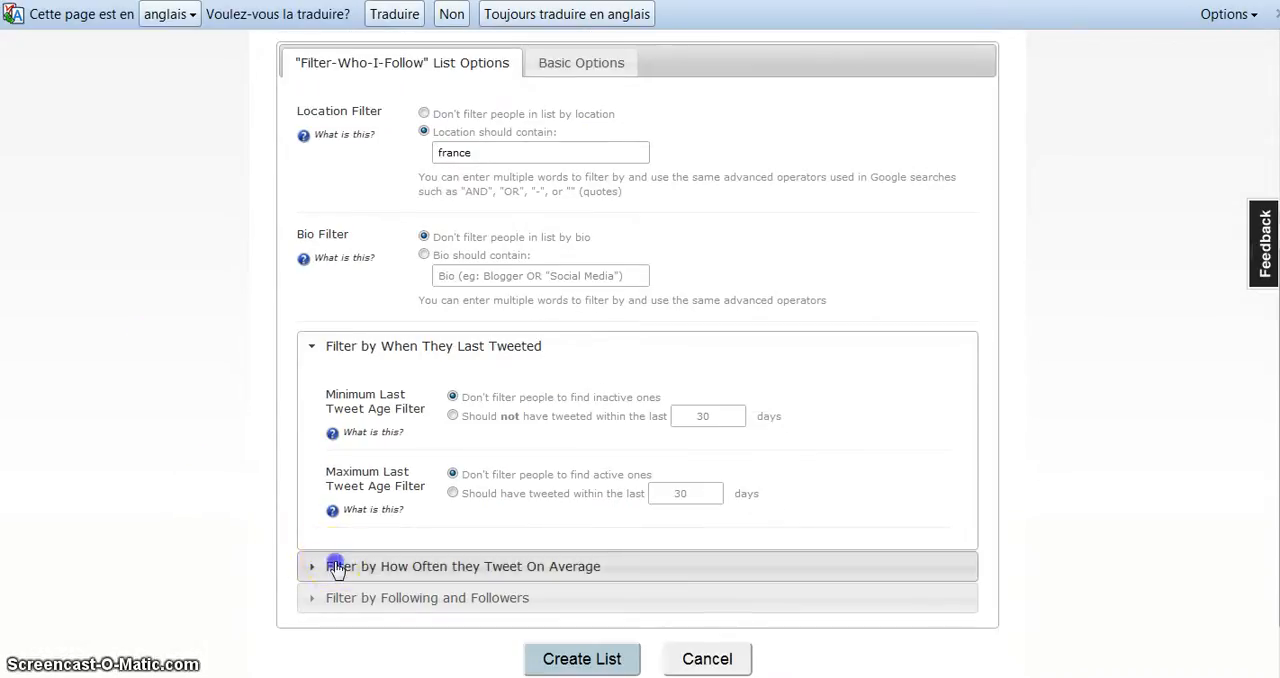
{"action": "left_click", "coordinate": [335, 597]}
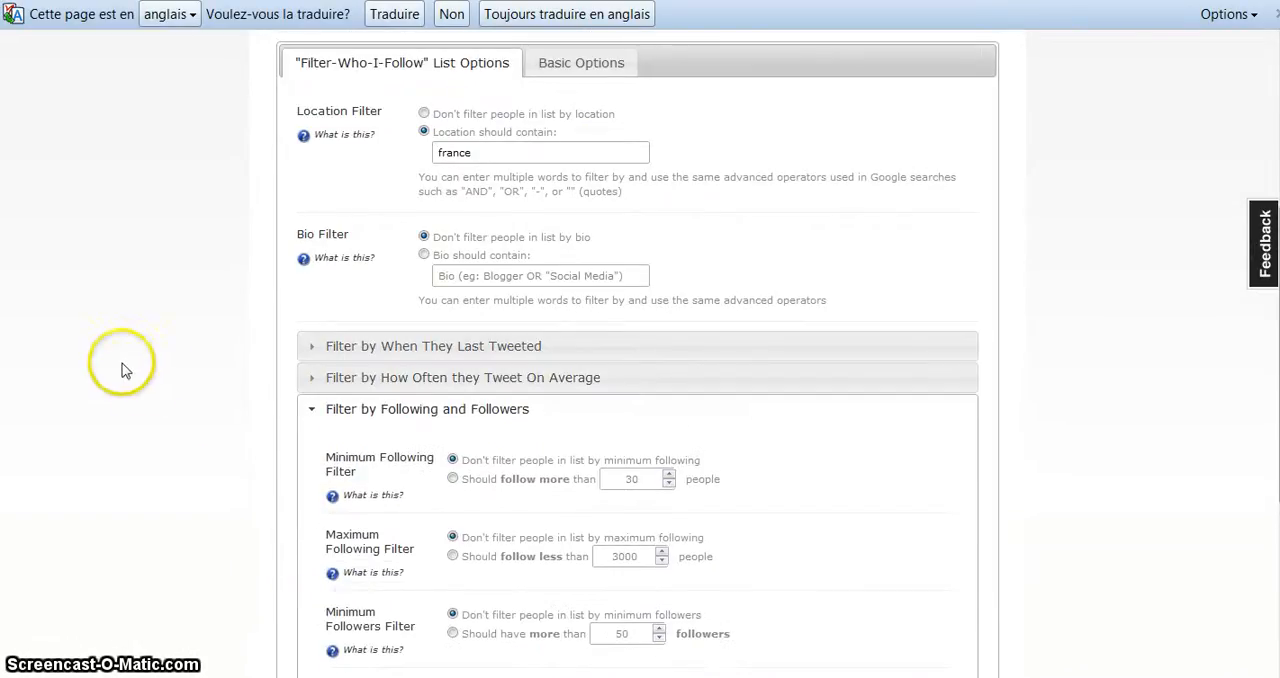
{"action": "scroll", "coordinate": [200, 420], "scroll_direction": "down", "scroll_amount": 2}
{"action": "scroll", "coordinate": [225, 450], "scroll_direction": "down", "scroll_amount": 6}
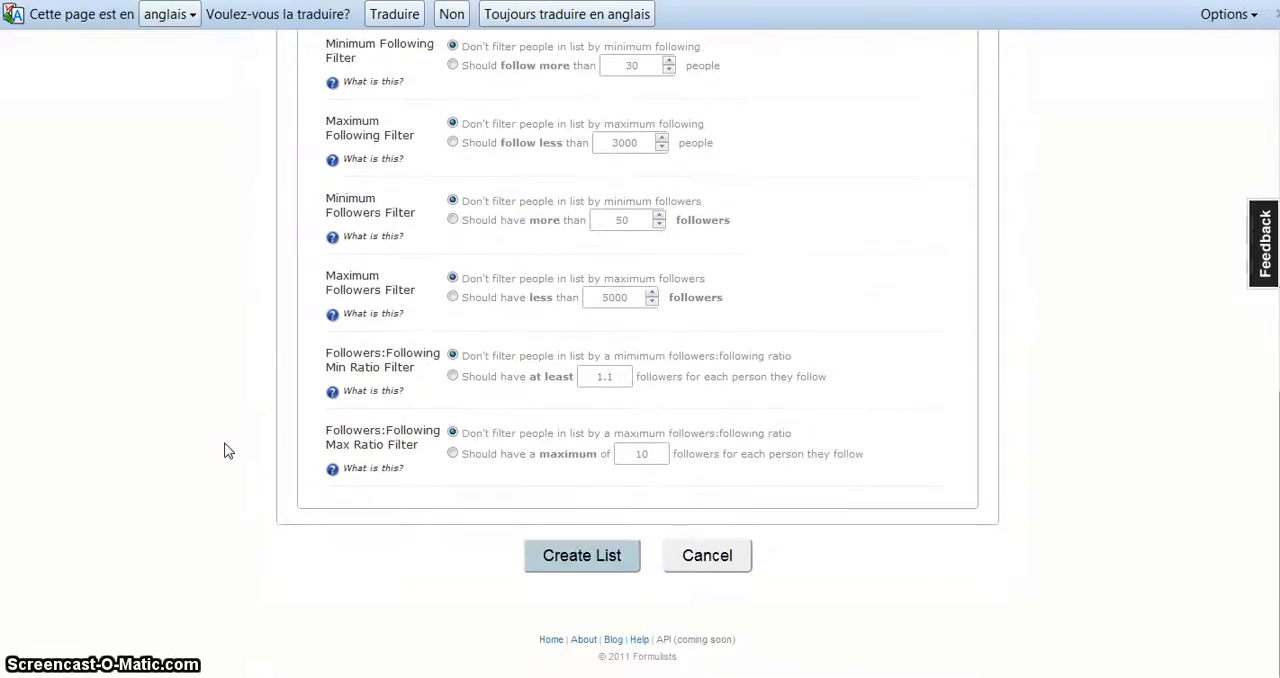
{"action": "scroll", "coordinate": [225, 450], "scroll_direction": "up", "scroll_amount": 4}
{"action": "scroll", "coordinate": [225, 450], "scroll_direction": "down", "scroll_amount": 2}
{"action": "left_click", "coordinate": [617, 648]}
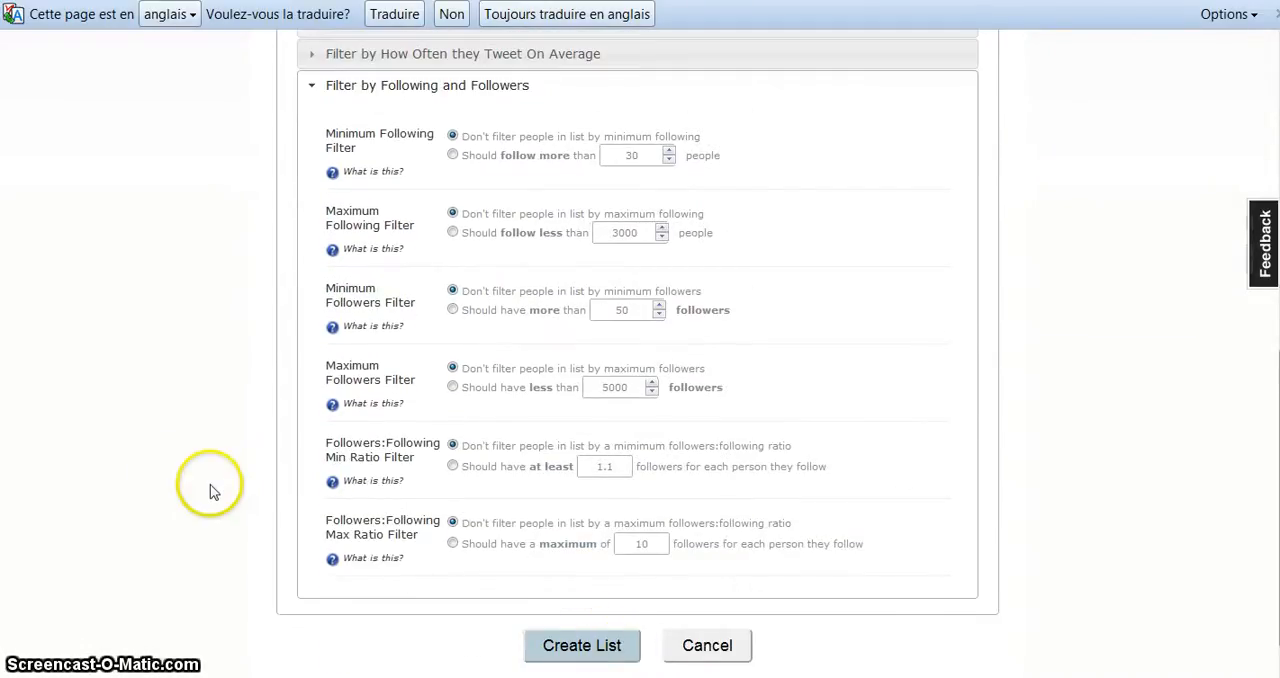
{"action": "scroll", "coordinate": [210, 490], "scroll_direction": "up", "scroll_amount": 4}
{"action": "scroll", "coordinate": [210, 490], "scroll_direction": "up", "scroll_amount": 6}
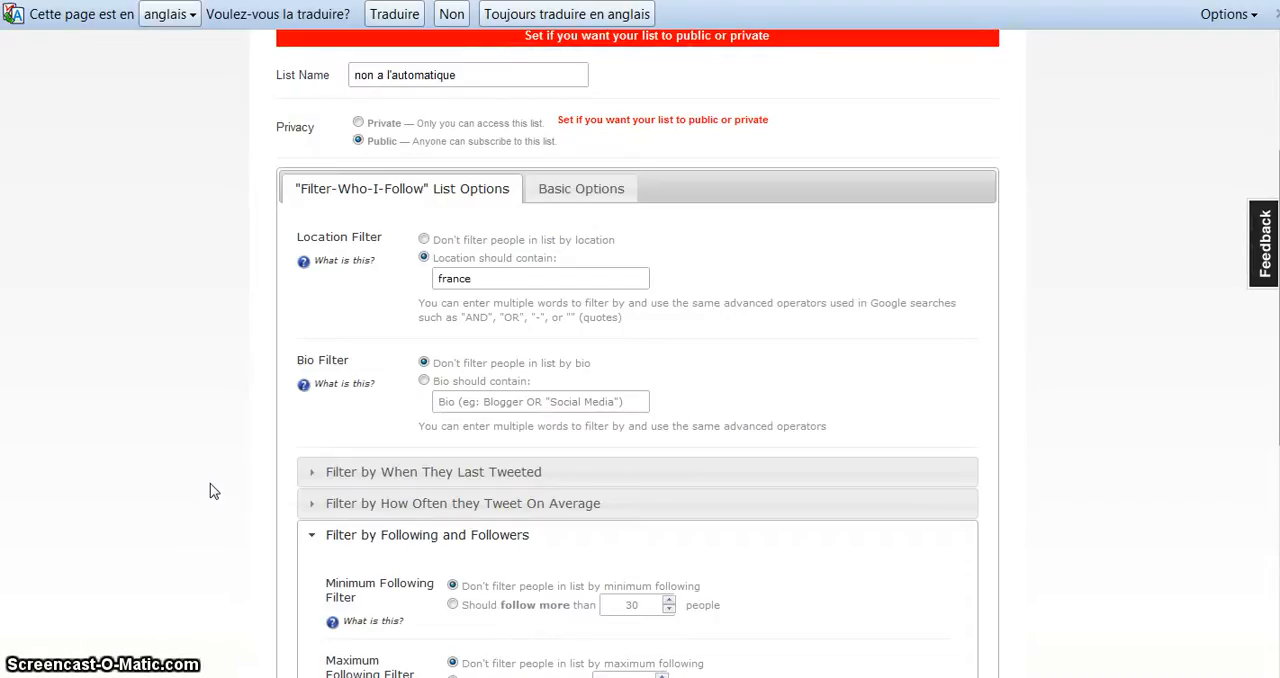
{"action": "scroll", "coordinate": [210, 488], "scroll_direction": "down", "scroll_amount": 12}
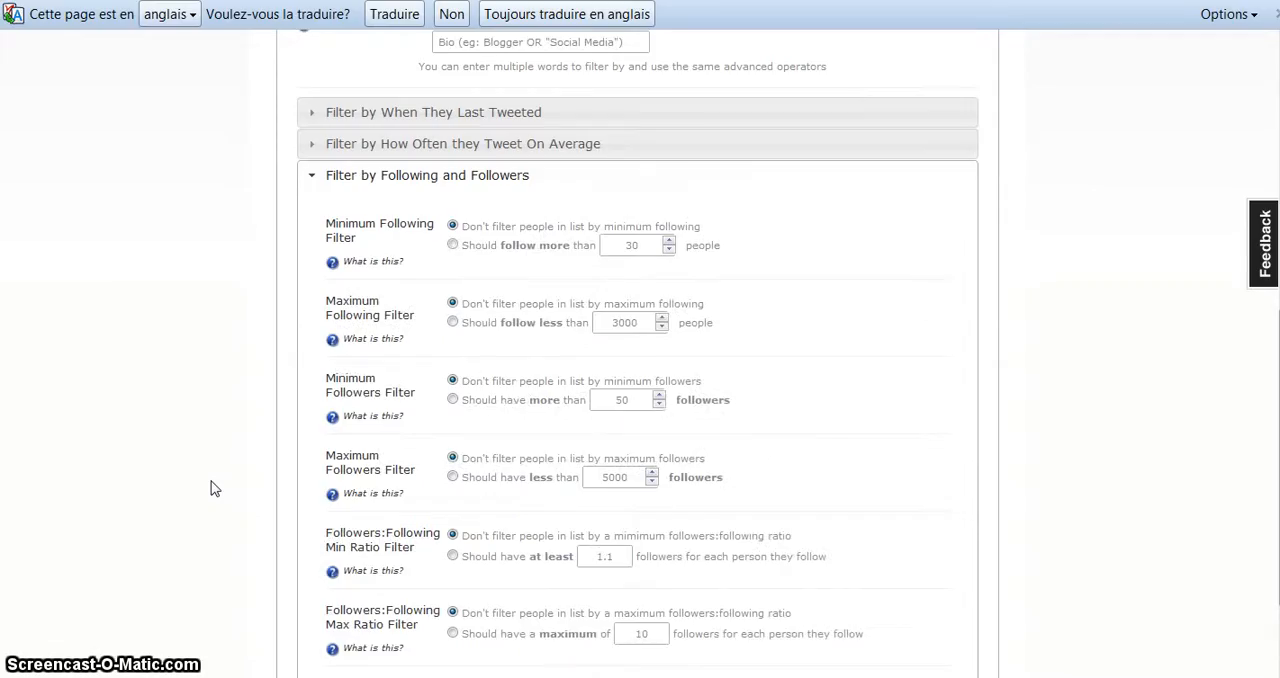